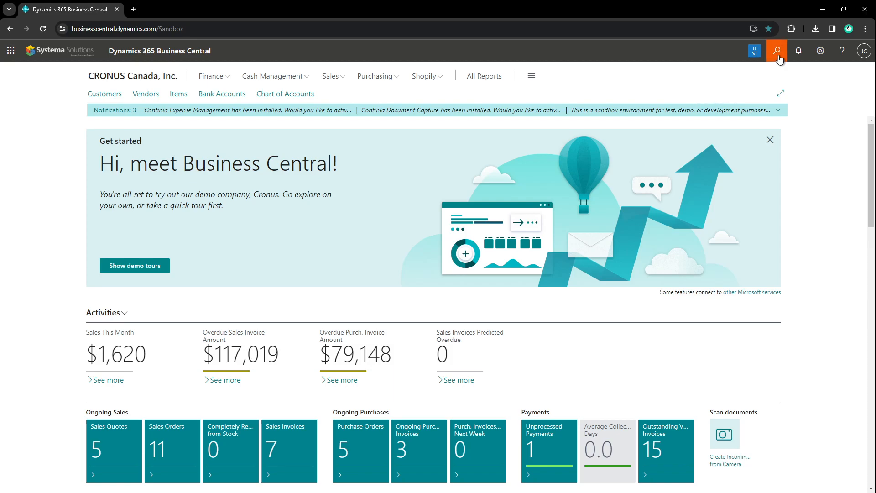
- Search for "customer" and open the Customers list
{"action": "key", "text": "alt+q"}
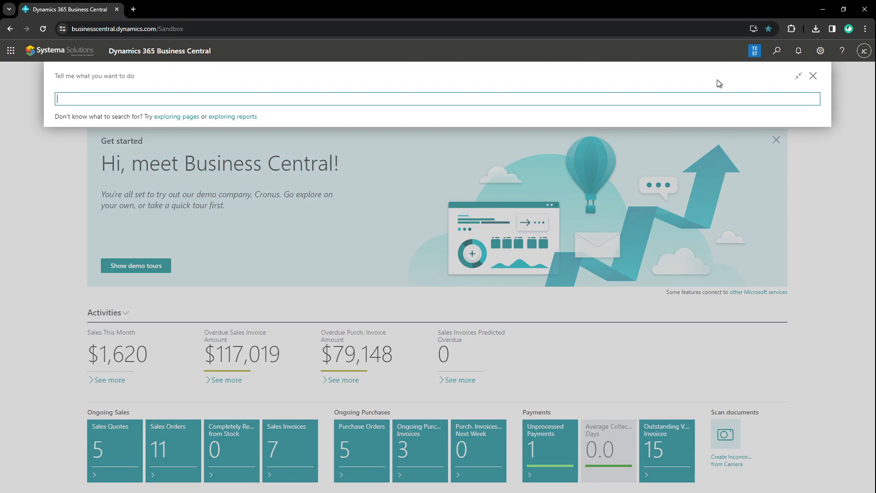
{"action": "type", "text": "customer"}
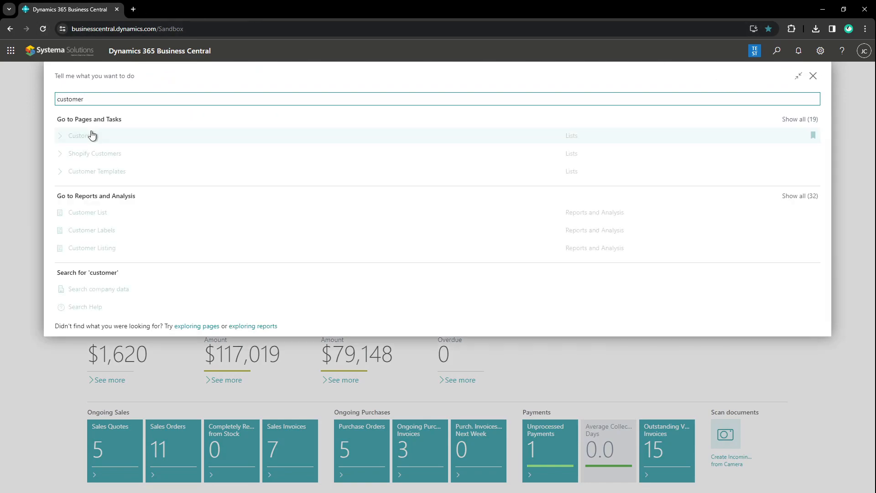
{"action": "left_click", "coordinate": [86, 135]}
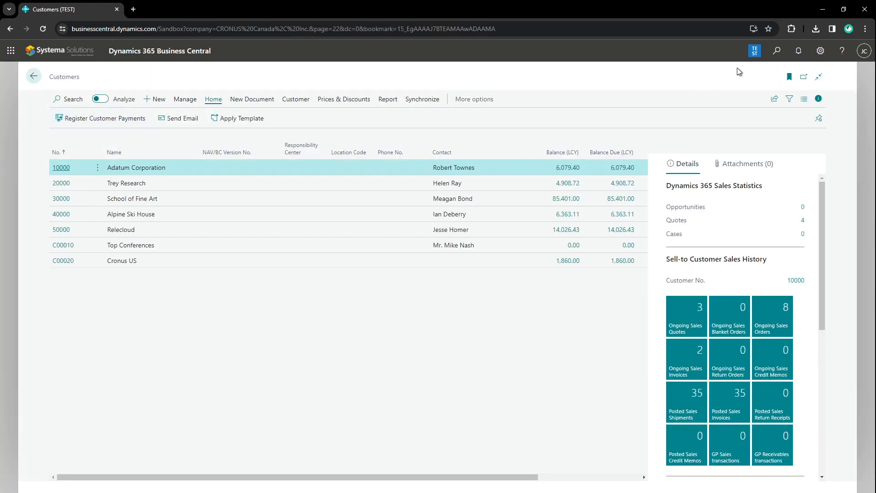
- Search for "sales" and open the Sales Orders list
{"action": "left_click", "coordinate": [777, 51]}
{"action": "type", "text": "sales"}
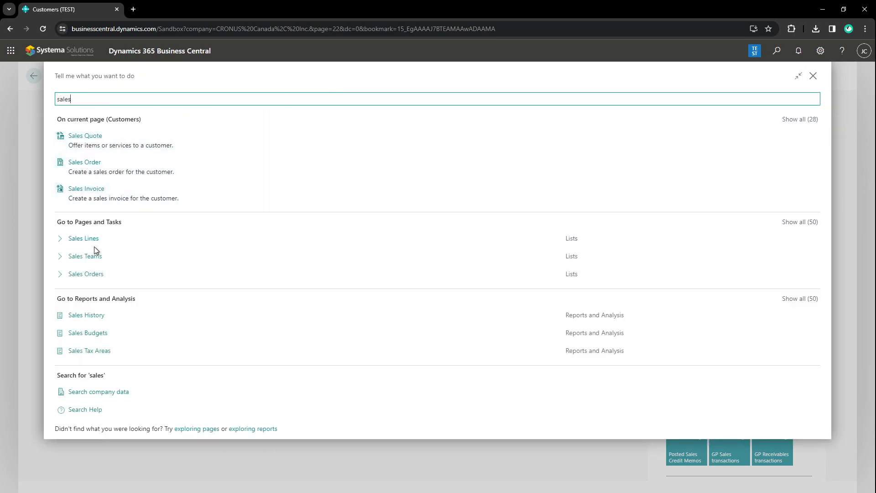
{"action": "left_click", "coordinate": [94, 275]}
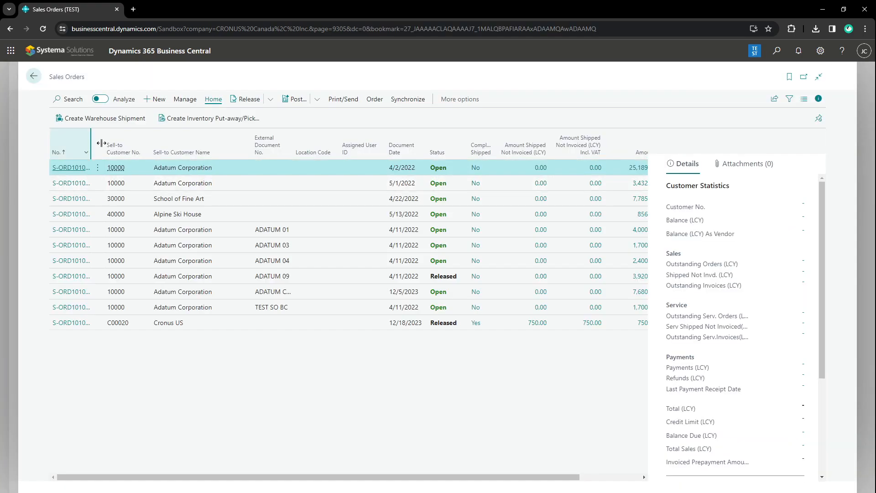
- Search for "purchase order" and open the Purchase Orders list
{"action": "left_click", "coordinate": [777, 51]}
{"action": "type", "text": "purchase order"}
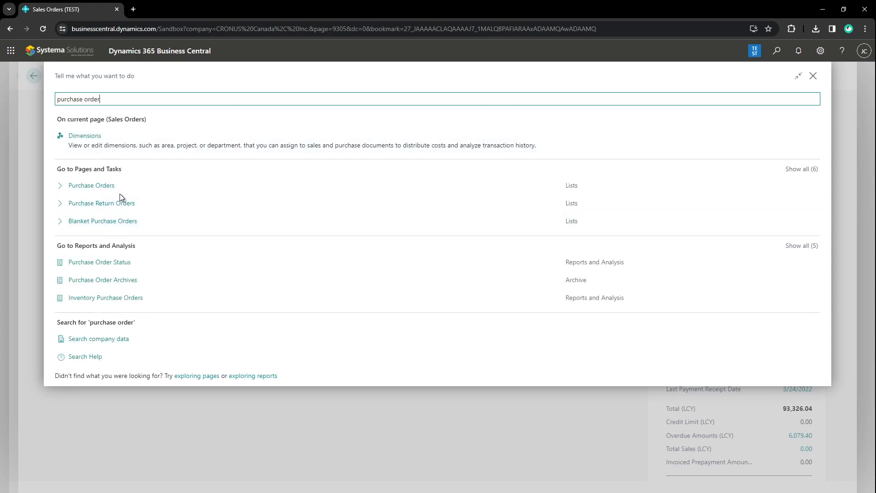
{"action": "left_click", "coordinate": [121, 190]}
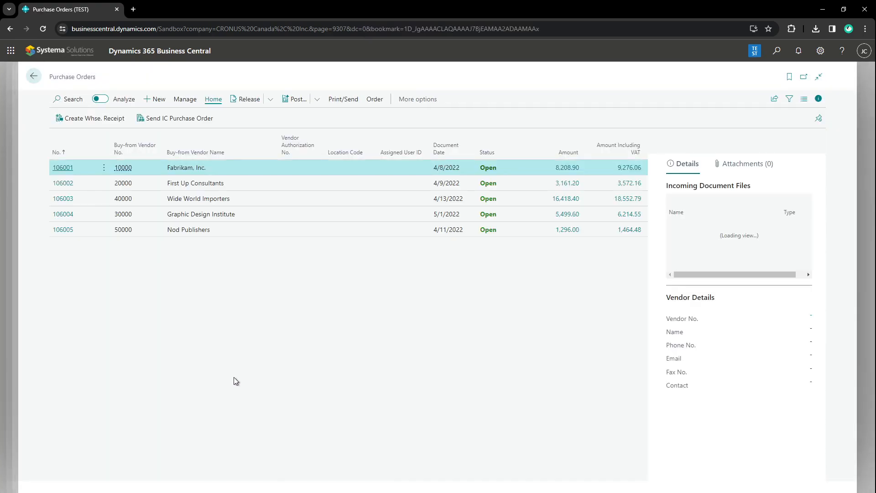
- Search for "customer ledge", open Customer Ledger Entries, and turn on analysis mode for the list
{"action": "left_click", "coordinate": [777, 51]}
{"action": "type", "text": "customer ledge"}
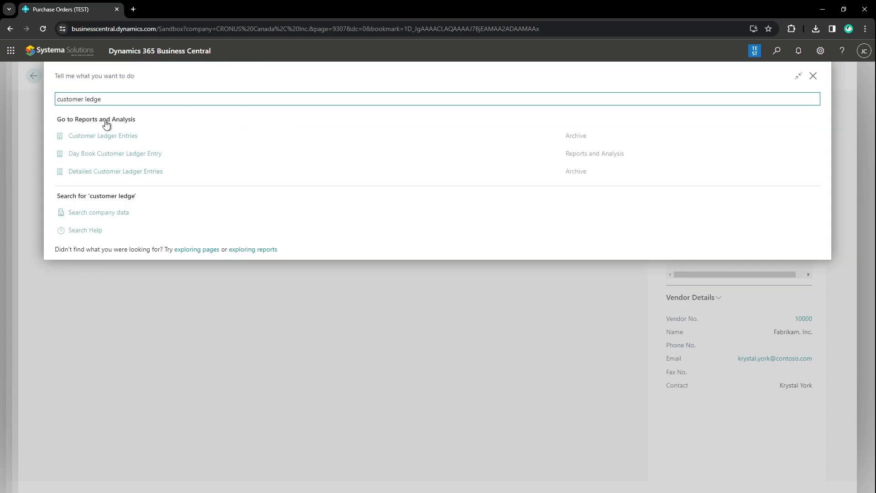
{"action": "left_click", "coordinate": [131, 139]}
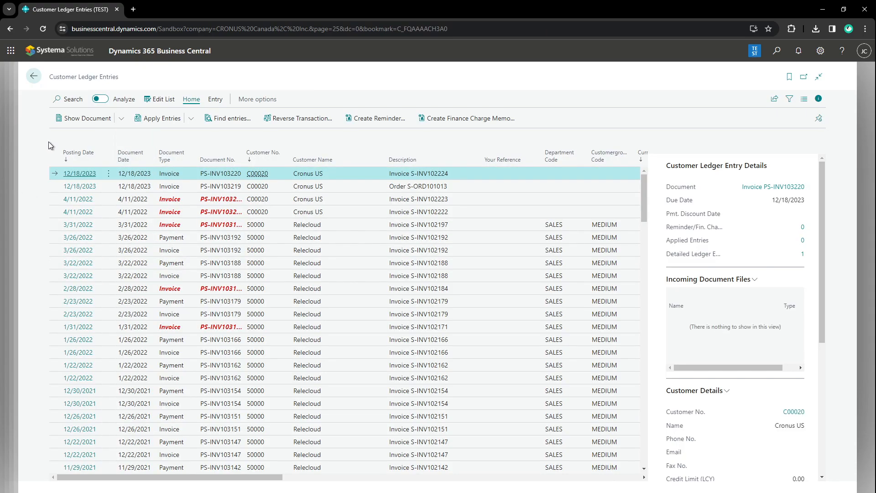
{"action": "left_click", "coordinate": [98, 100]}
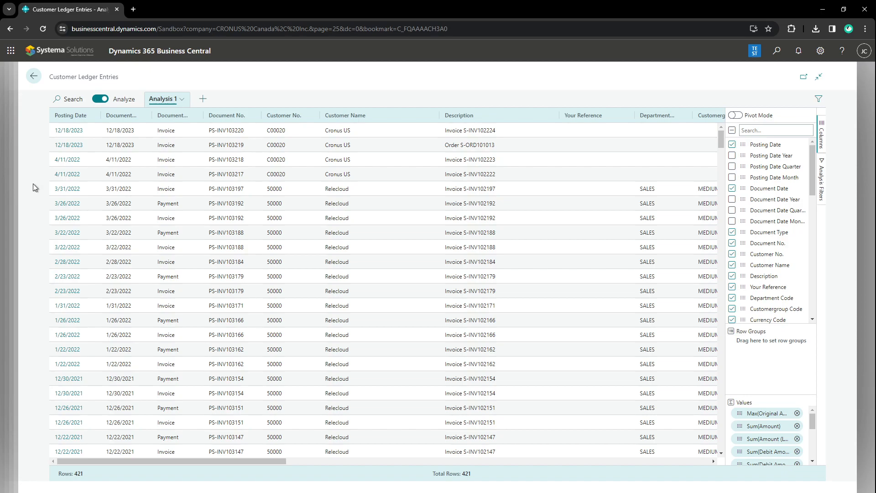
- Select cell ranges in the text, Department Code and Original Amount columns to check their summary statistics
{"action": "left_click_drag", "start_coordinate": [472, 147], "coordinate": [483, 436]}
{"action": "left_click_drag", "start_coordinate": [238, 147], "coordinate": [631, 428]}
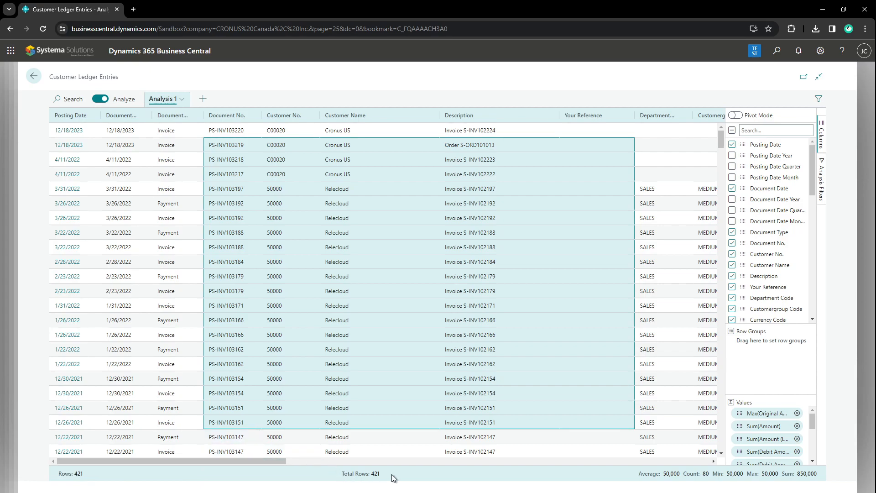
{"action": "left_click", "coordinate": [481, 461]}
{"action": "left_click_drag", "start_coordinate": [470, 461], "coordinate": [297, 461]}
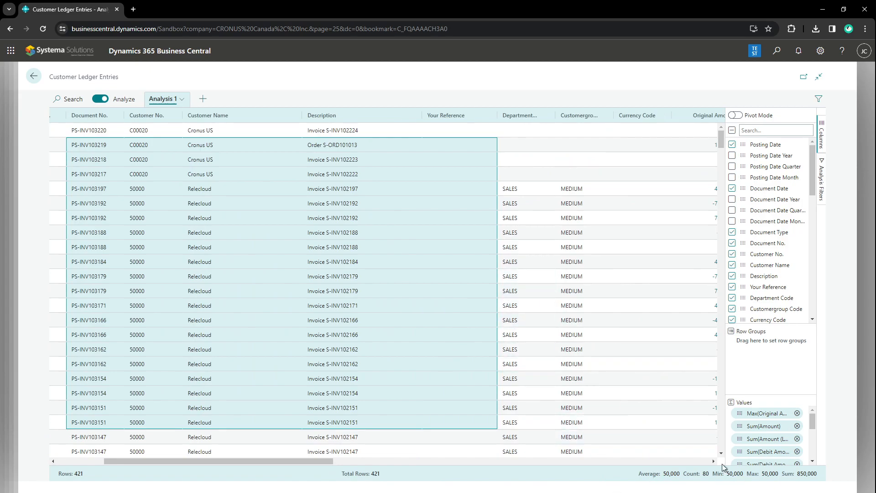
{"action": "left_click_drag", "start_coordinate": [518, 164], "coordinate": [523, 423]}
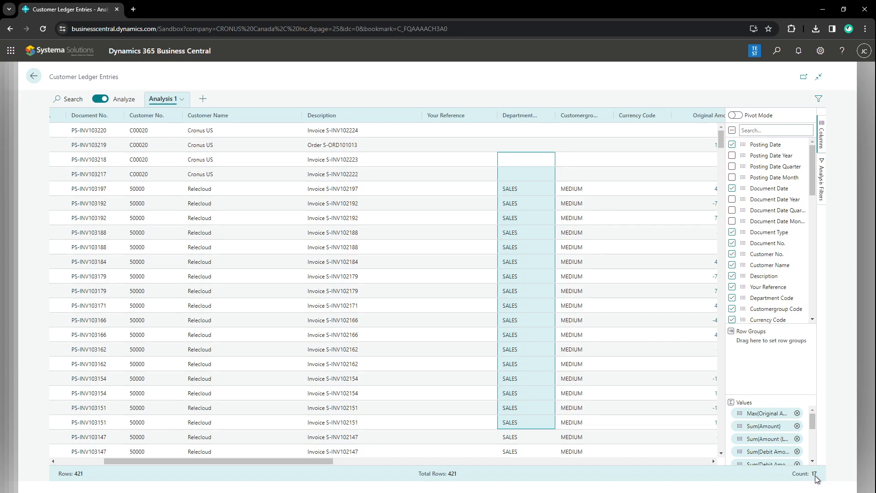
{"action": "left_click_drag", "start_coordinate": [269, 462], "coordinate": [374, 462]}
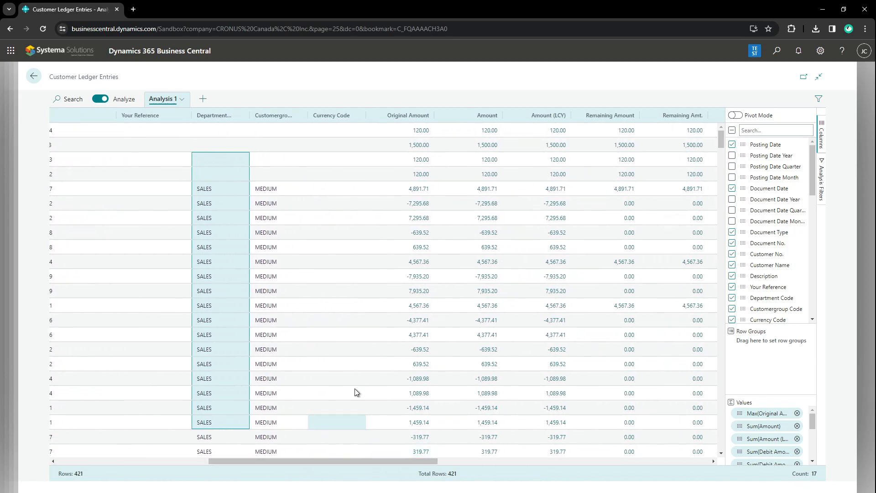
{"action": "left_click_drag", "start_coordinate": [389, 161], "coordinate": [400, 437]}
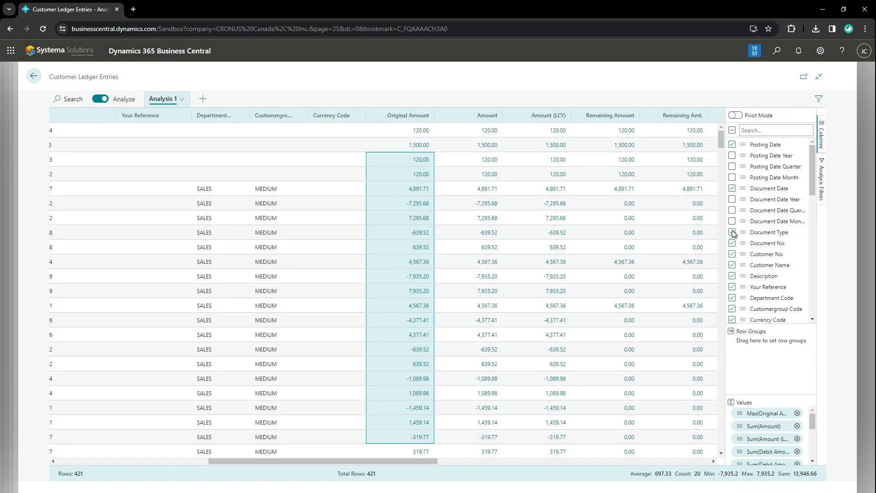
{"action": "left_click_drag", "start_coordinate": [350, 461], "coordinate": [198, 461]}
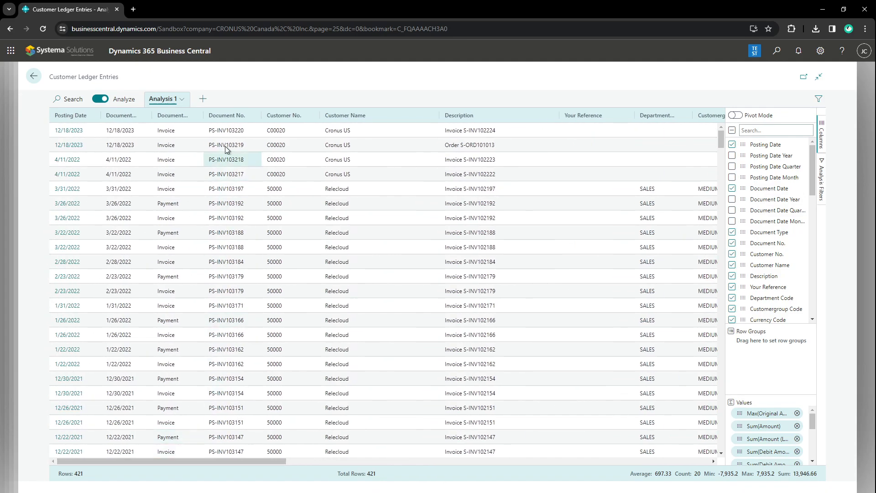
- Hide the Document Type column and show it again
{"action": "left_click", "coordinate": [732, 232]}
{"action": "left_click", "coordinate": [731, 233]}
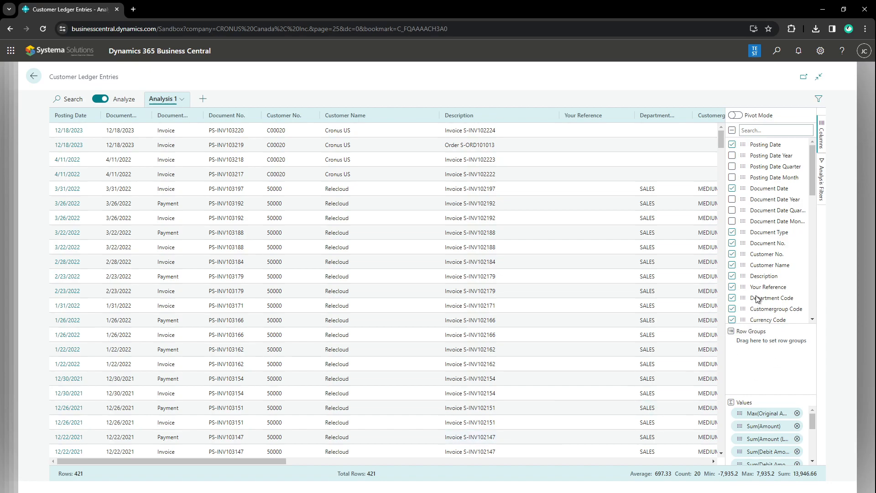
- Group the ledger entries by Customer Name
{"action": "left_click", "coordinate": [758, 130]}
{"action": "left_click", "coordinate": [758, 130]}
{"action": "left_click_drag", "start_coordinate": [809, 182], "coordinate": [810, 185]}
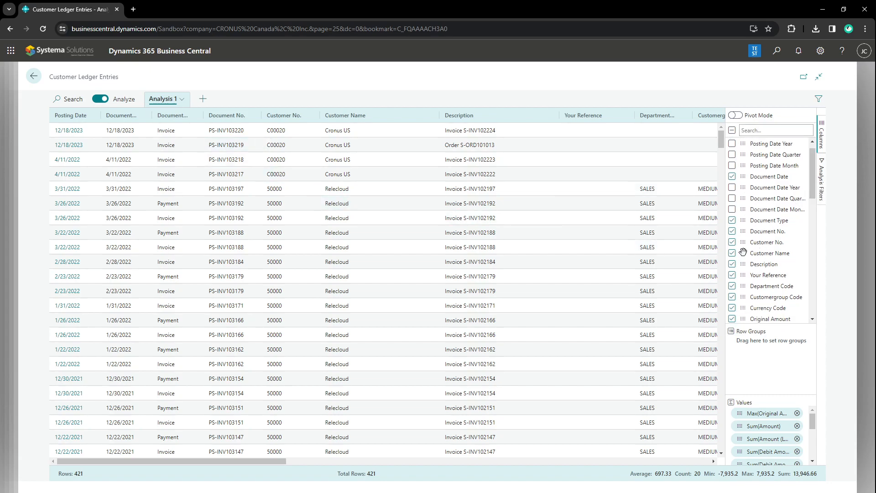
{"action": "left_click_drag", "start_coordinate": [742, 255], "coordinate": [751, 349]}
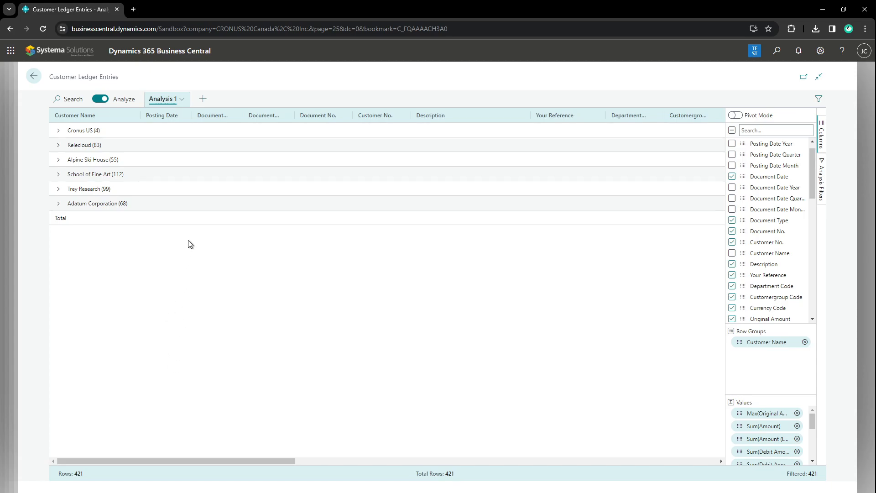
- Expand and collapse the Cronus US and Relecloud groups to view their individual ledger entries
{"action": "left_click", "coordinate": [58, 131]}
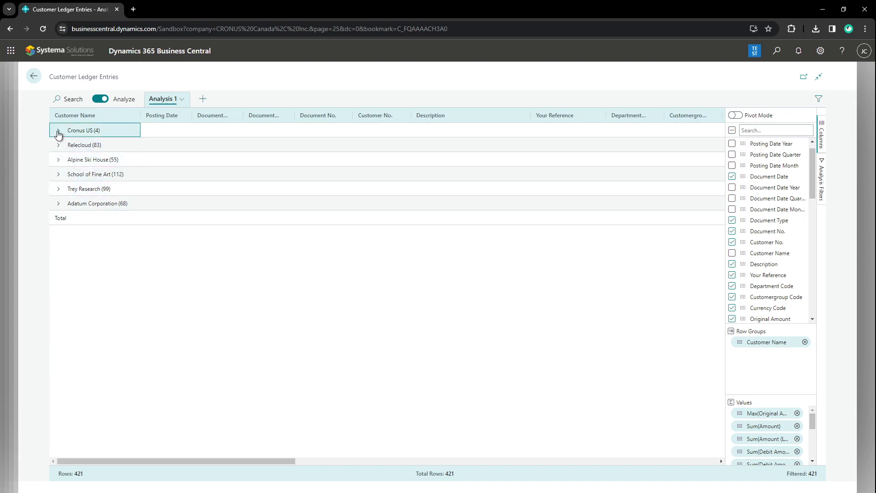
{"action": "left_click", "coordinate": [55, 220]}
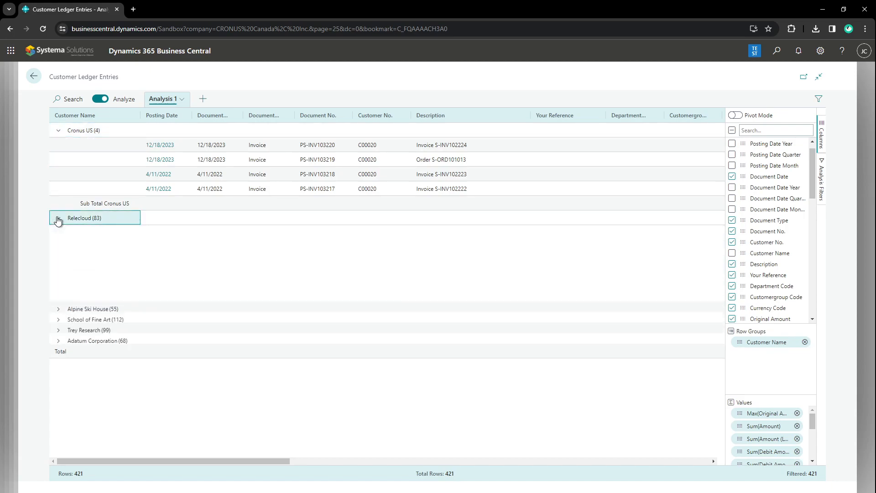
{"action": "left_click", "coordinate": [57, 218]}
{"action": "left_click", "coordinate": [57, 132]}
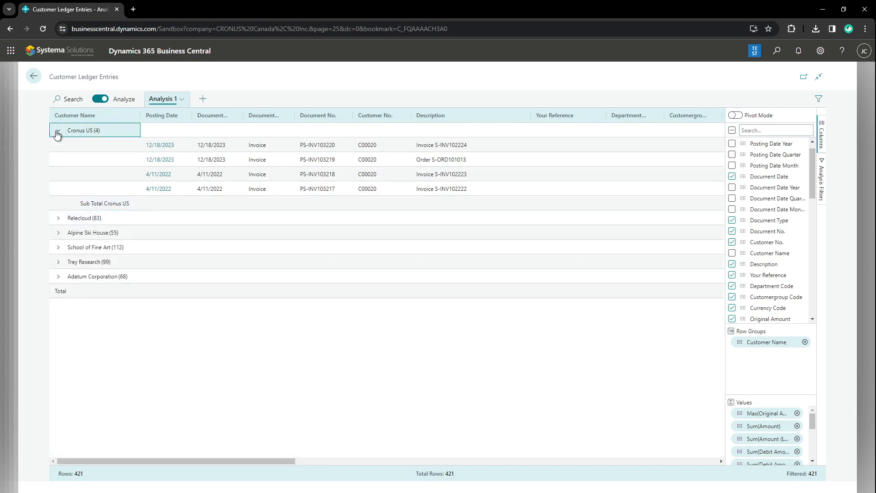
{"action": "left_click", "coordinate": [57, 131]}
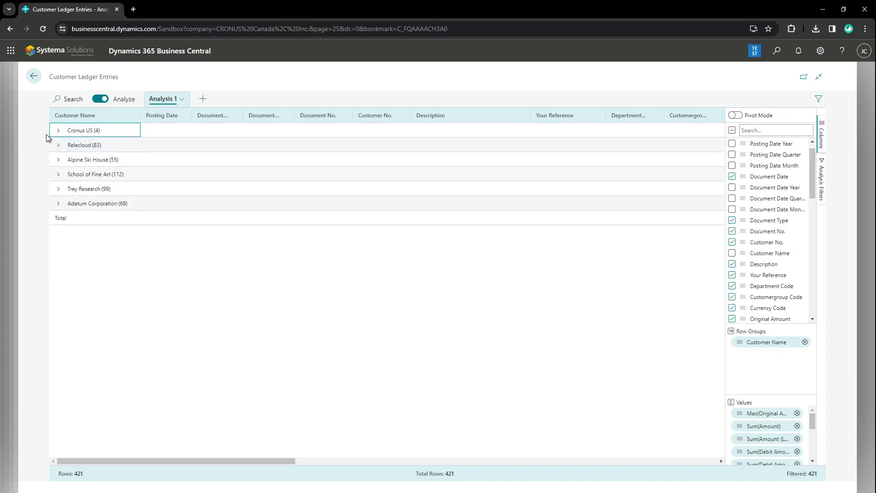
{"action": "left_click", "coordinate": [58, 146]}
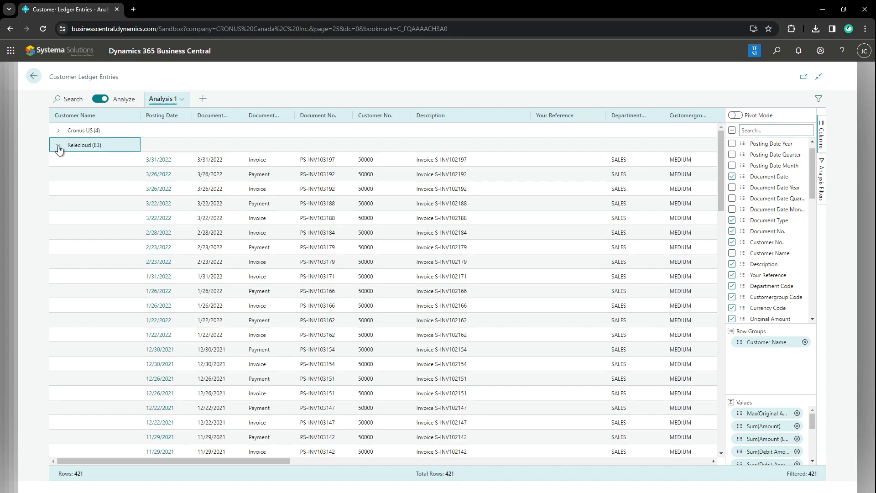
{"action": "left_click", "coordinate": [58, 146]}
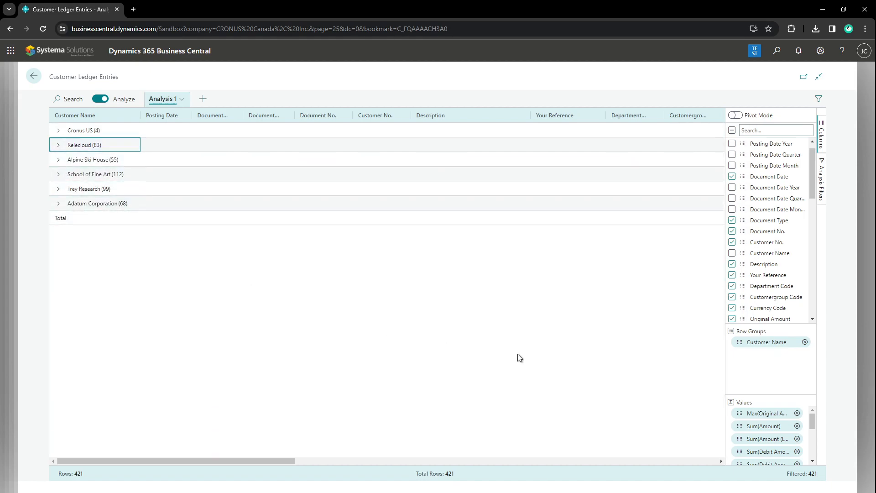
- Expand the Cronus US group and examine its subtotal in the Sum(Amount) column
{"action": "left_click", "coordinate": [58, 130]}
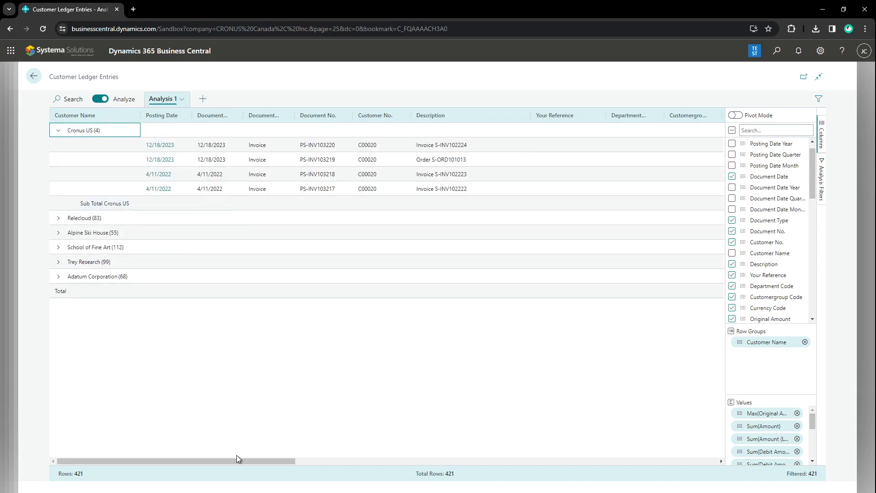
{"action": "mouse_move", "coordinate": [244, 460]}
{"action": "left_mouse_down"}
{"action": "mouse_move", "coordinate": [346, 456]}
{"action": "mouse_move", "coordinate": [243, 461]}
{"action": "left_mouse_up"}
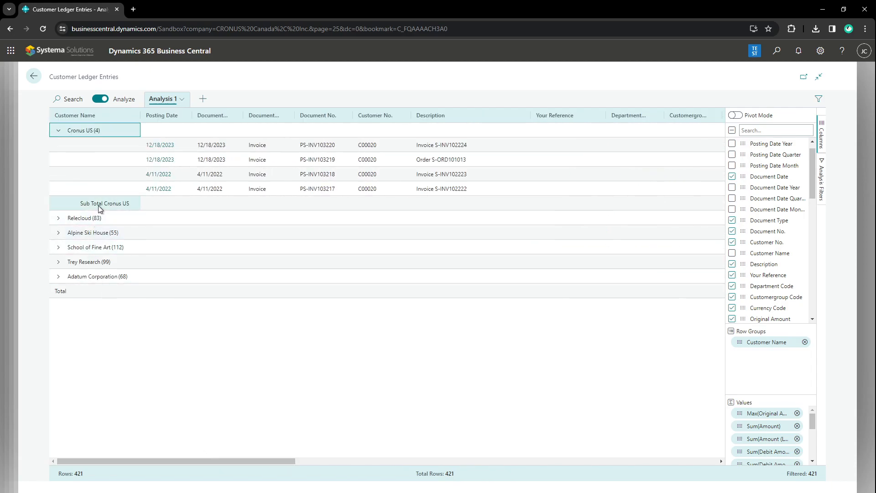
{"action": "left_click_drag", "start_coordinate": [212, 461], "coordinate": [411, 460]}
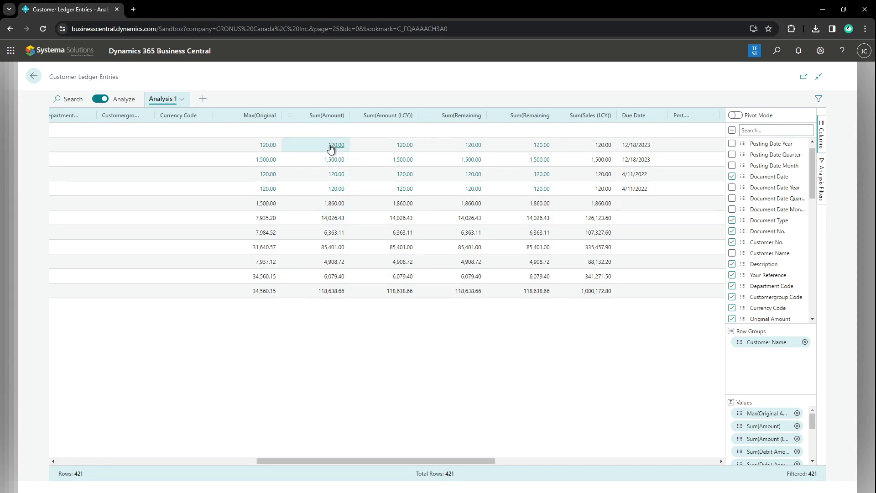
{"action": "left_click", "coordinate": [330, 204]}
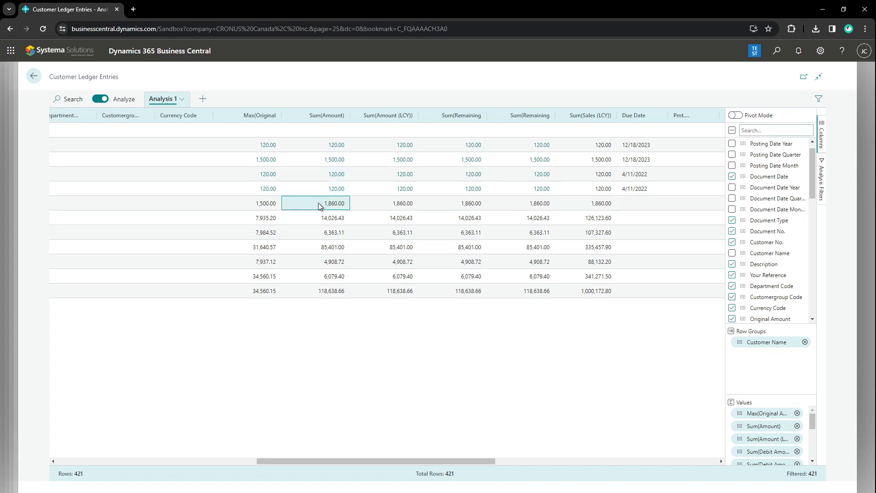
- Change the aggregation of the Amount value from Sum to Average
{"action": "left_click", "coordinate": [752, 427]}
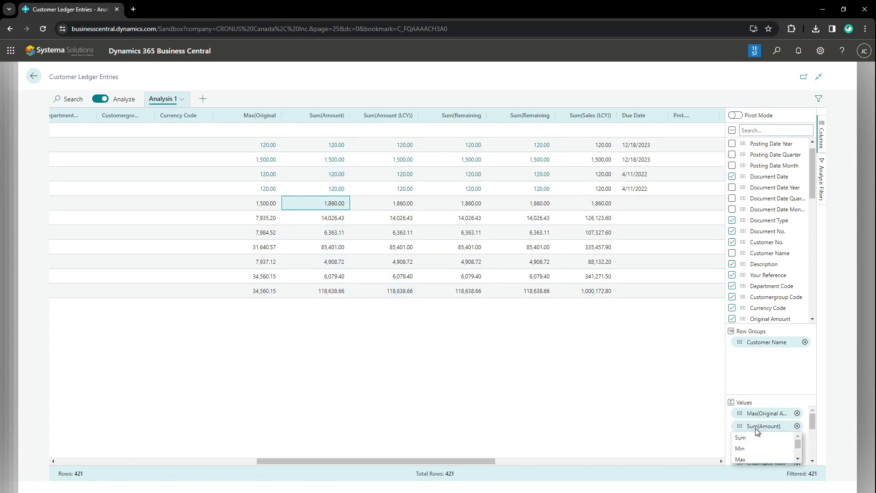
{"action": "left_click", "coordinate": [799, 443]}
{"action": "left_click", "coordinate": [768, 424]}
{"action": "left_click", "coordinate": [797, 445]}
{"action": "left_click", "coordinate": [773, 429]}
{"action": "left_click", "coordinate": [795, 444]}
{"action": "left_click", "coordinate": [759, 431]}
{"action": "scroll", "coordinate": [759, 447], "scroll_direction": "down", "scroll_amount": 1}
{"action": "scroll", "coordinate": [757, 452], "scroll_direction": "up", "scroll_amount": 1}
{"action": "scroll", "coordinate": [757, 447], "scroll_direction": "down", "scroll_amount": 1}
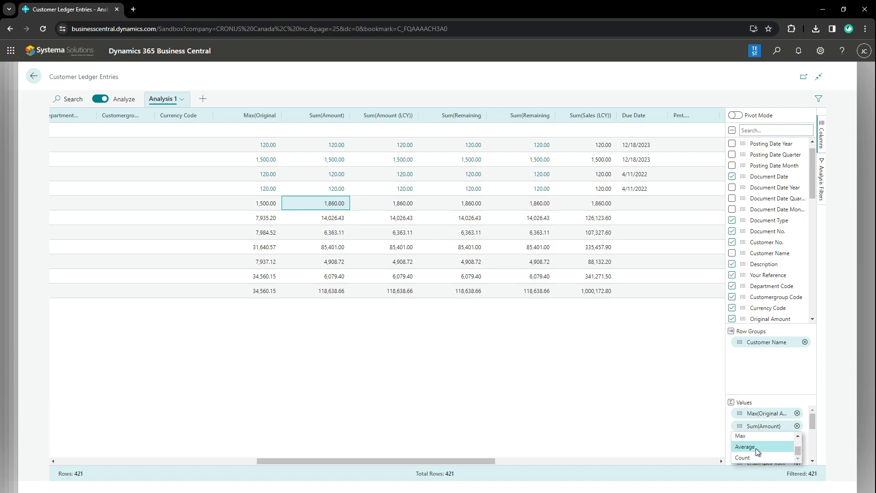
{"action": "left_click", "coordinate": [755, 448]}
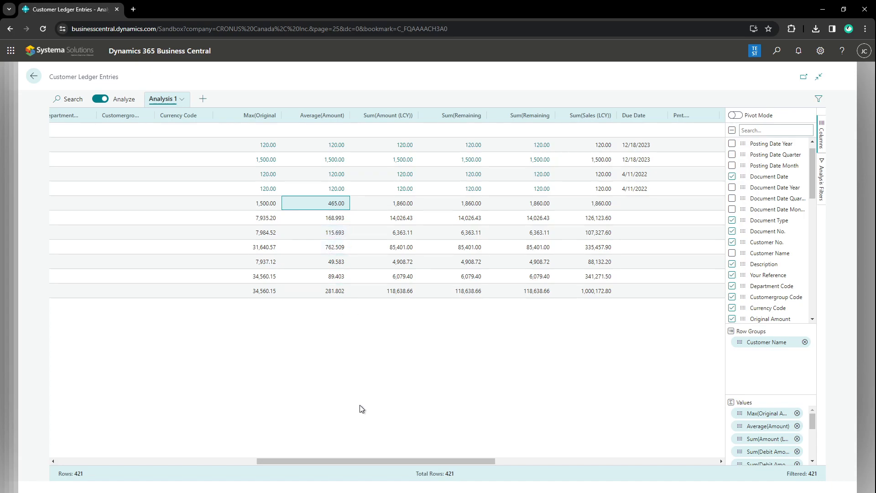
- Show the analysis filters and review the comparison operators and date entry available for filtering Posting Date
{"action": "left_click_drag", "start_coordinate": [359, 462], "coordinate": [291, 462]}
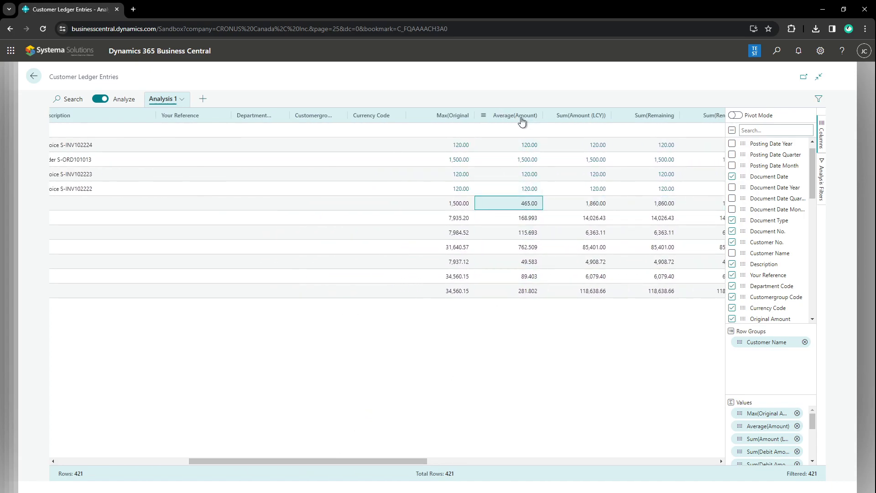
{"action": "left_click_drag", "start_coordinate": [369, 461], "coordinate": [185, 439]}
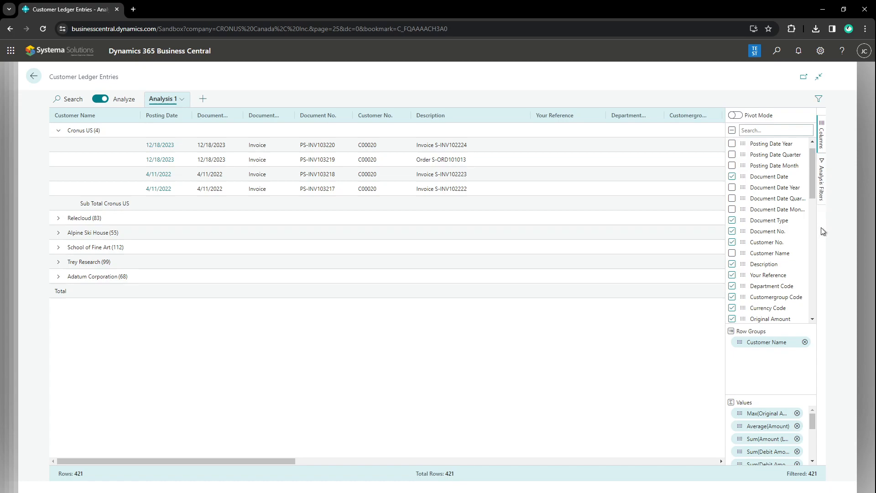
{"action": "left_click", "coordinate": [821, 208]}
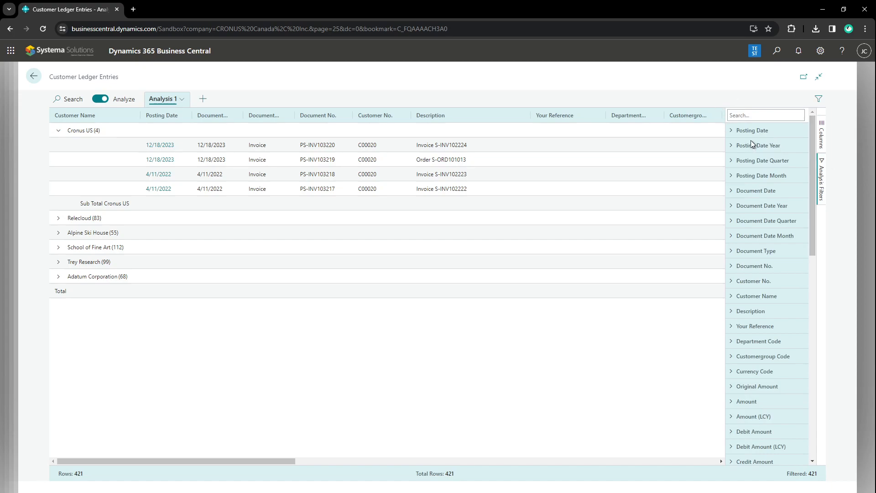
{"action": "left_click", "coordinate": [735, 133]}
{"action": "left_click", "coordinate": [771, 151]}
{"action": "left_click", "coordinate": [772, 151]}
{"action": "left_click", "coordinate": [771, 150]}
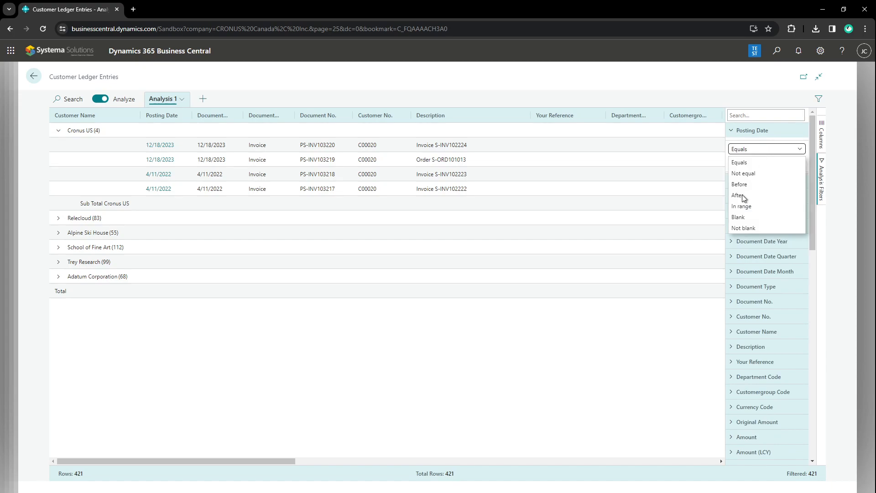
{"action": "left_click", "coordinate": [744, 147]}
{"action": "left_click", "coordinate": [747, 163]}
{"action": "left_click", "coordinate": [736, 163]}
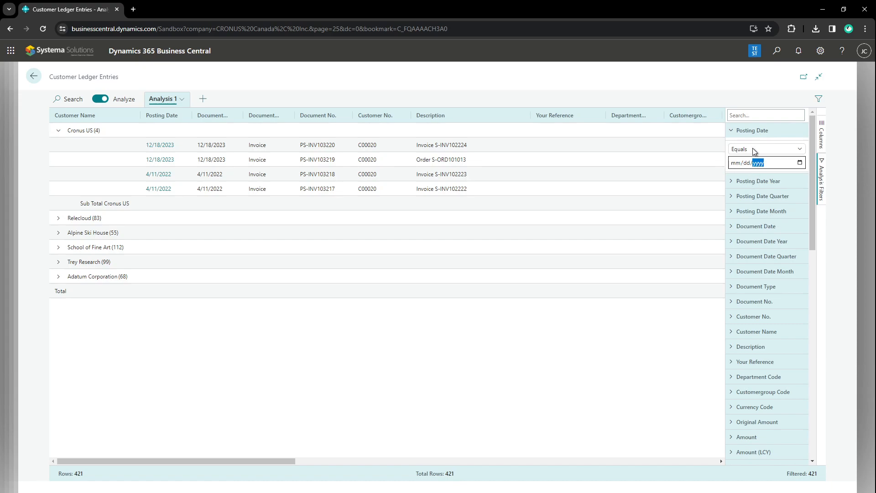
{"action": "left_click", "coordinate": [731, 131]}
- Exclude Credit Memo entries with an analysis filter on Document Type
{"action": "left_click", "coordinate": [732, 252]}
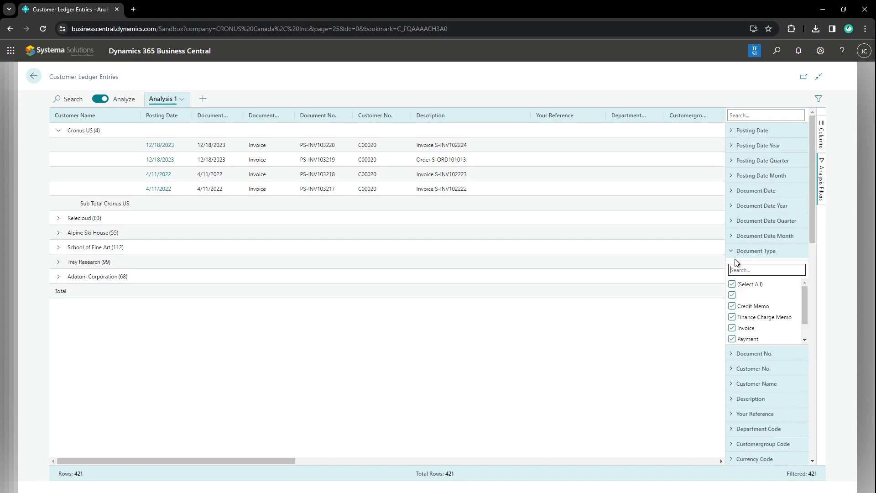
{"action": "scroll", "coordinate": [803, 310], "scroll_direction": "down", "scroll_amount": 1}
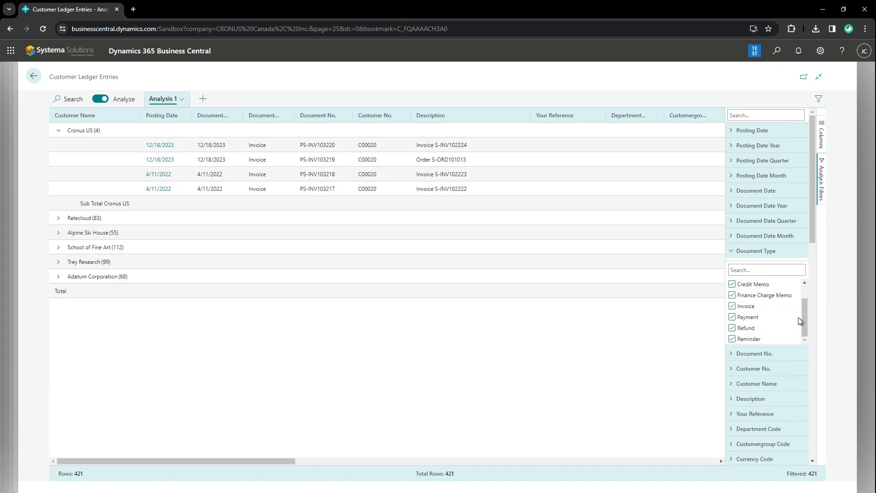
{"action": "left_click", "coordinate": [733, 285]}
{"action": "left_click", "coordinate": [732, 252]}
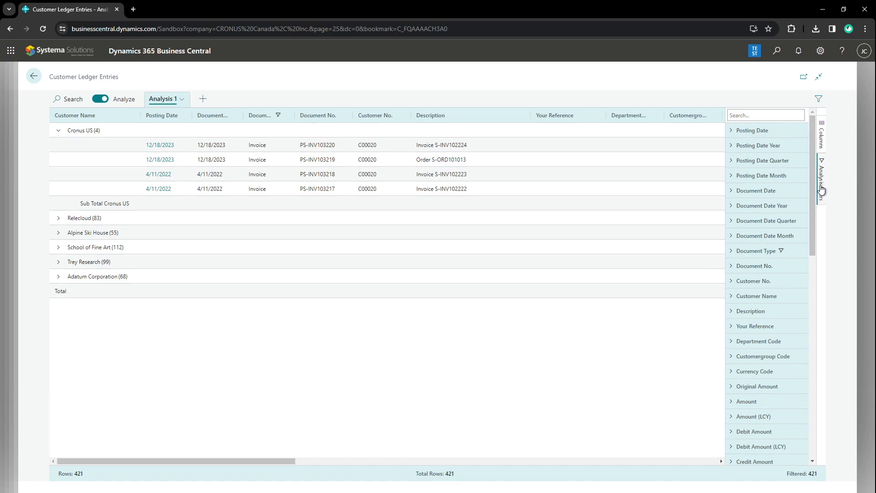
- Turn on Pivot Mode for Analysis 1 and select the Cronus US row
{"action": "left_click", "coordinate": [820, 137]}
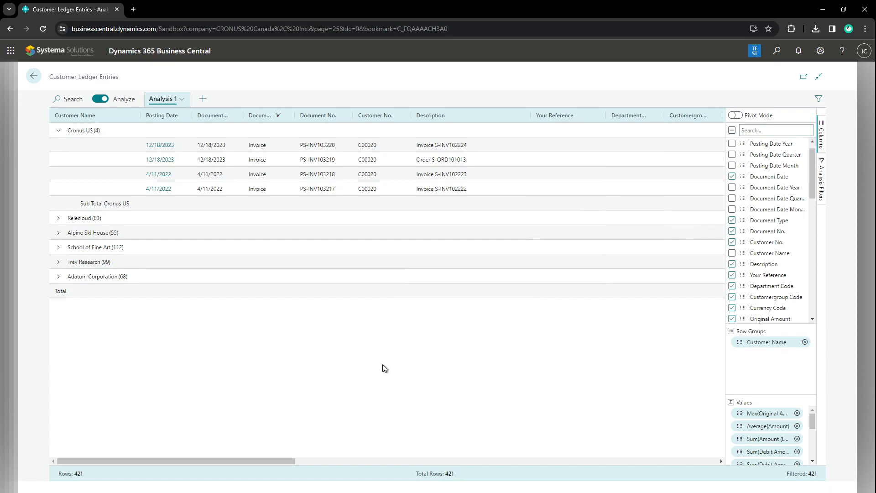
{"action": "left_click", "coordinate": [755, 116]}
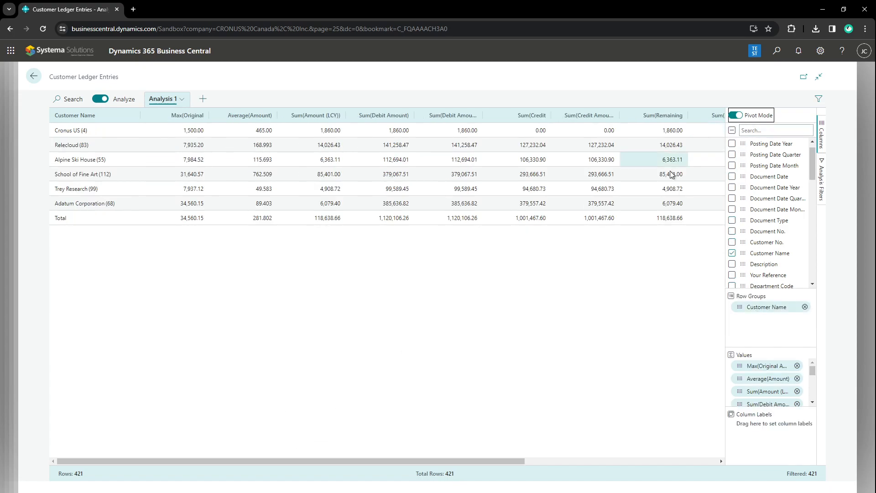
{"action": "left_click", "coordinate": [94, 131]}
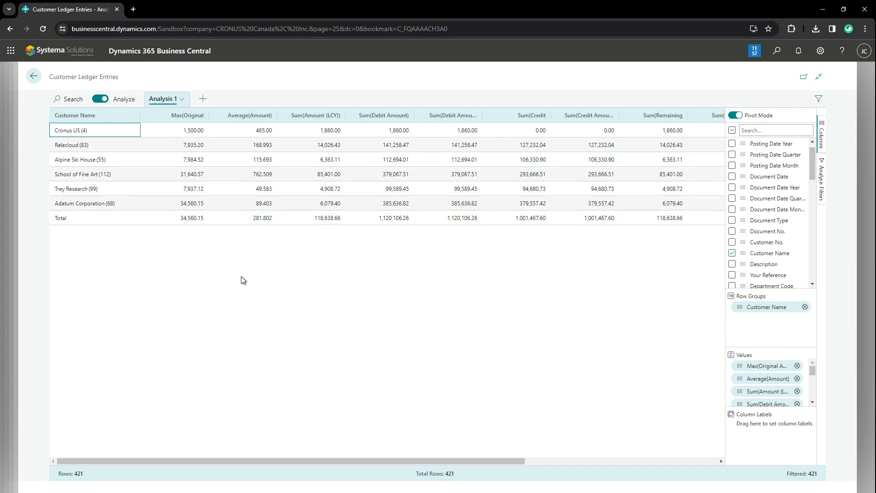
- Add a second analysis and turn off its Pivot Mode
{"action": "left_click", "coordinate": [203, 99]}
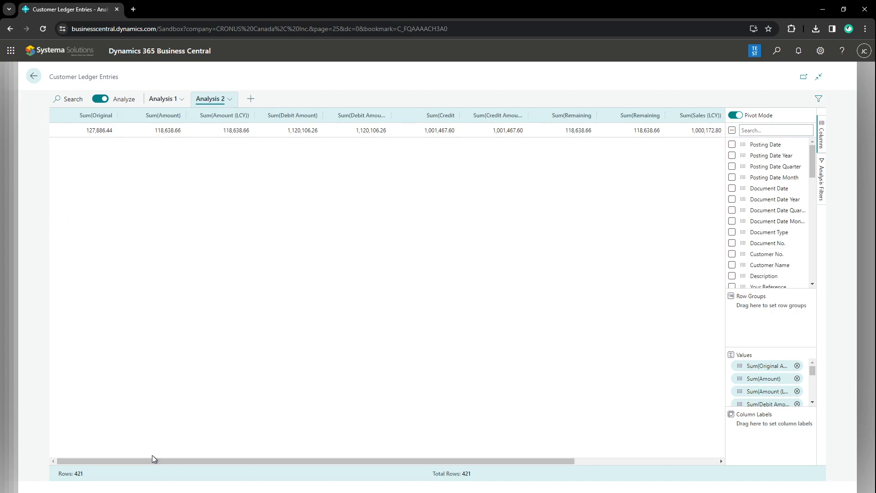
{"action": "left_click", "coordinate": [736, 115]}
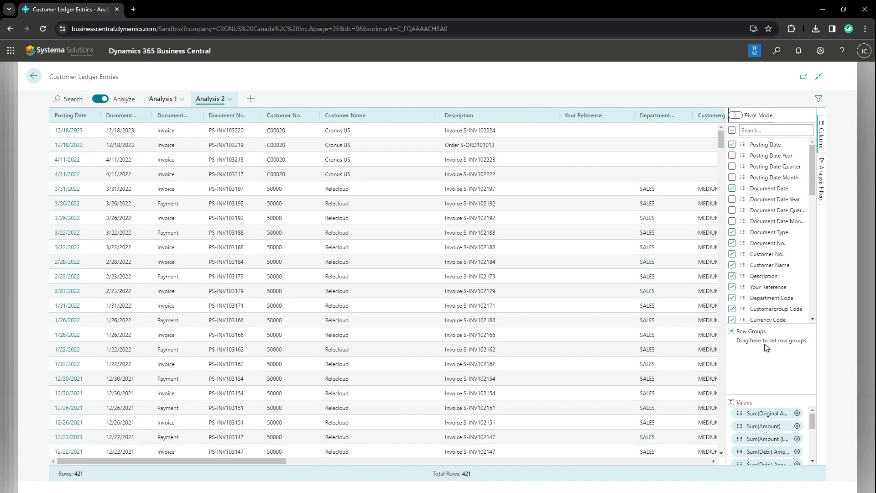
- Review the Document Type choices among the analysis filters of Analysis 2
{"action": "left_click", "coordinate": [821, 180]}
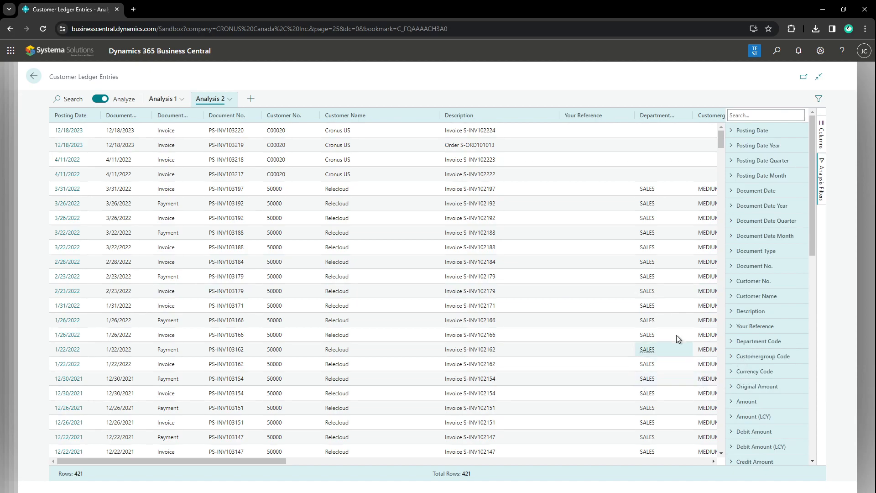
{"action": "left_click", "coordinate": [733, 251]}
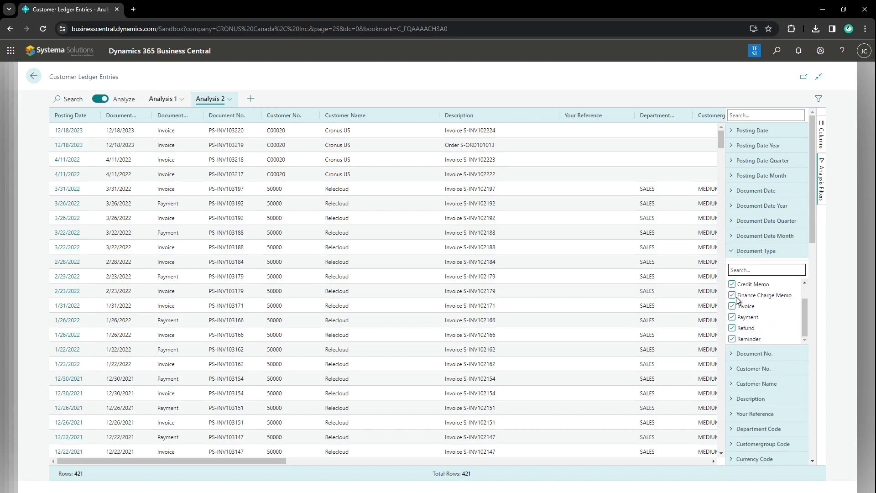
{"action": "left_click", "coordinate": [732, 252]}
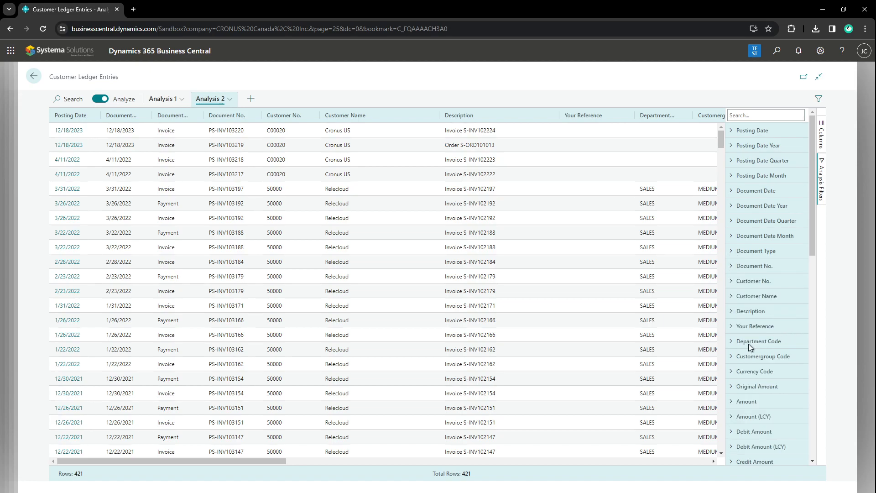